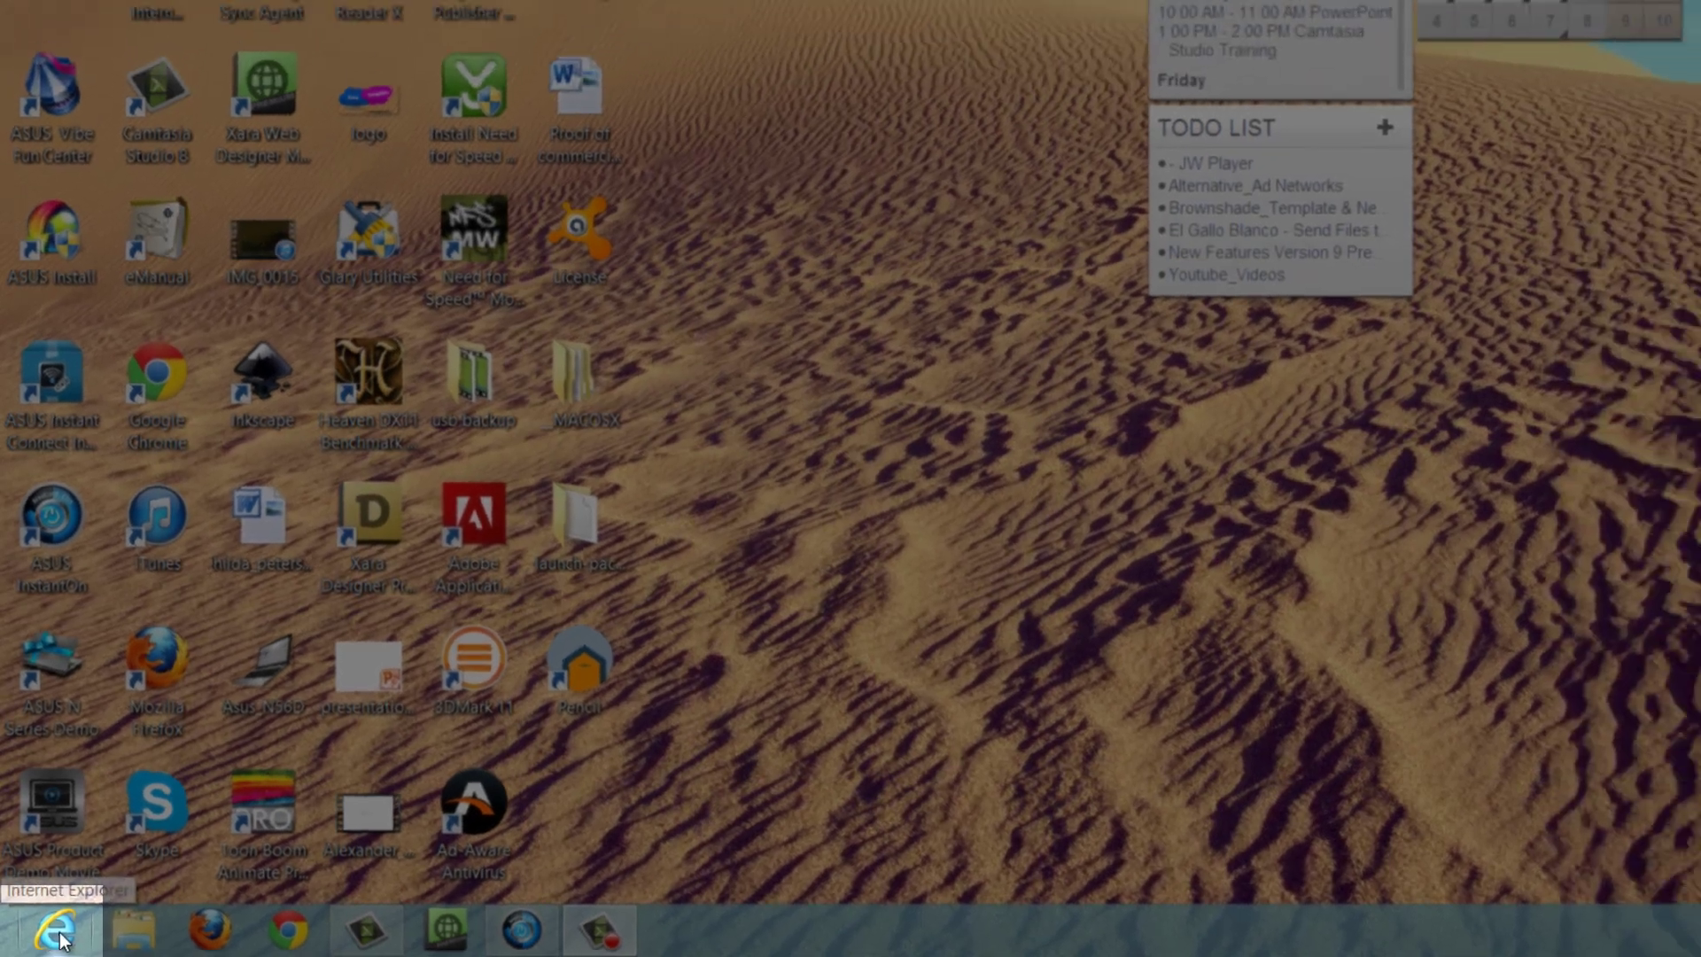
# Open Internet Explorer from the taskbar, then close its window to show the desktop gadgets
pyautogui.click(67, 937)
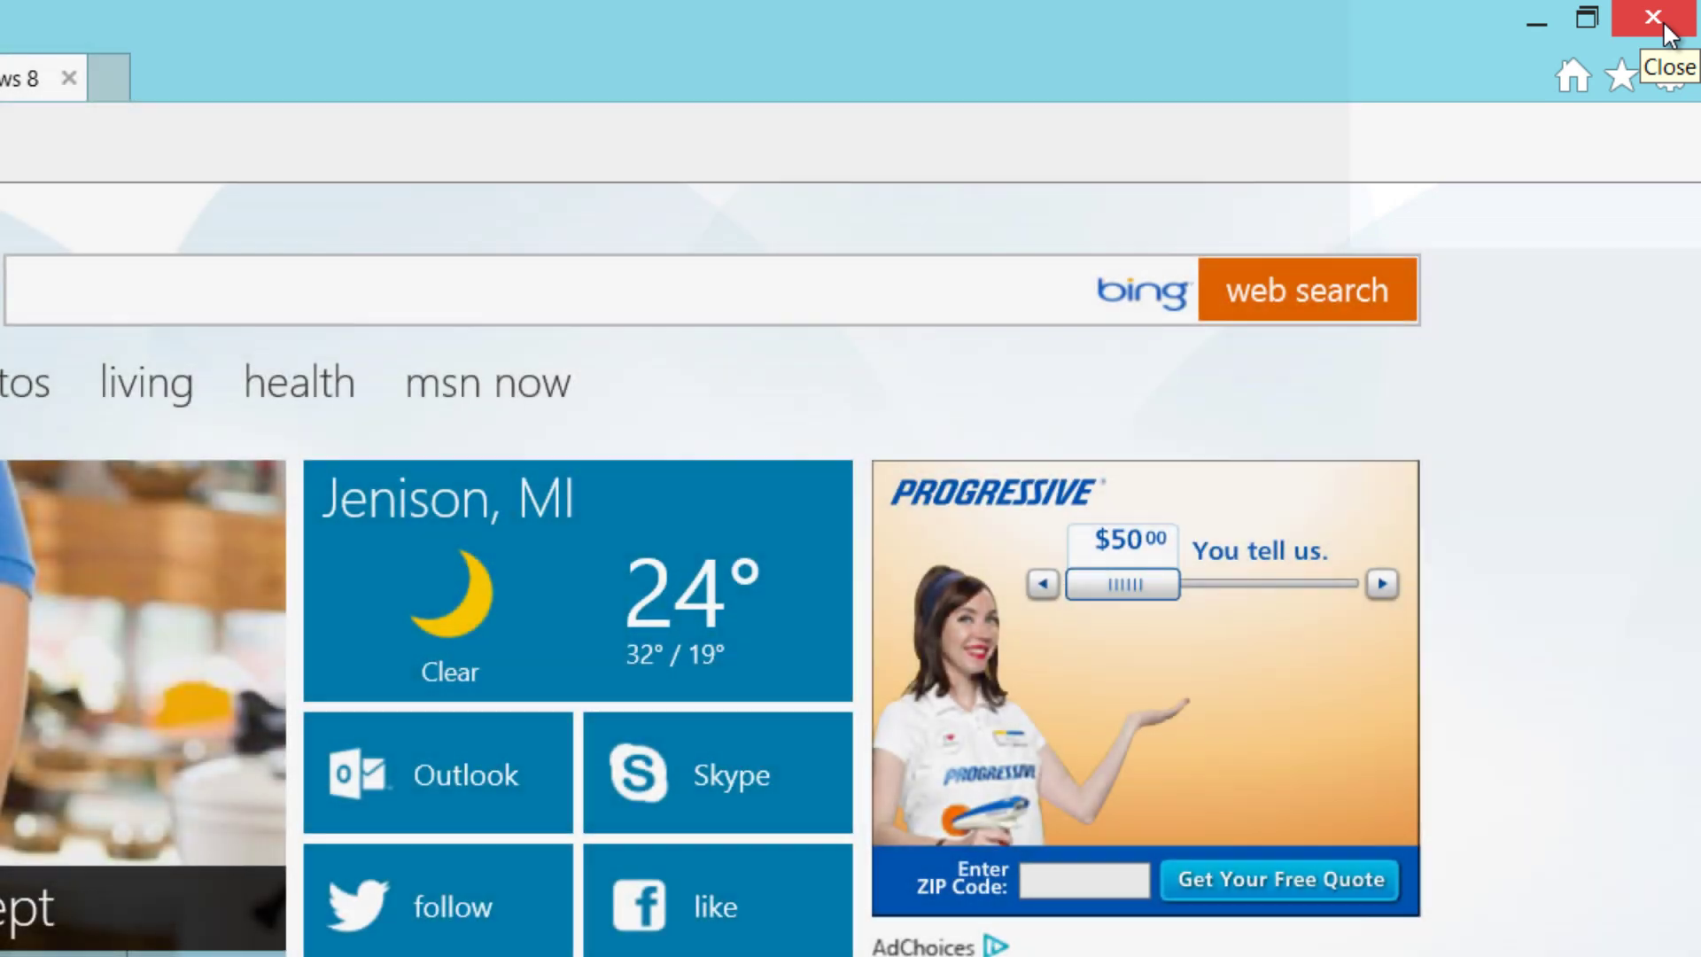
pyautogui.click(1661, 27)
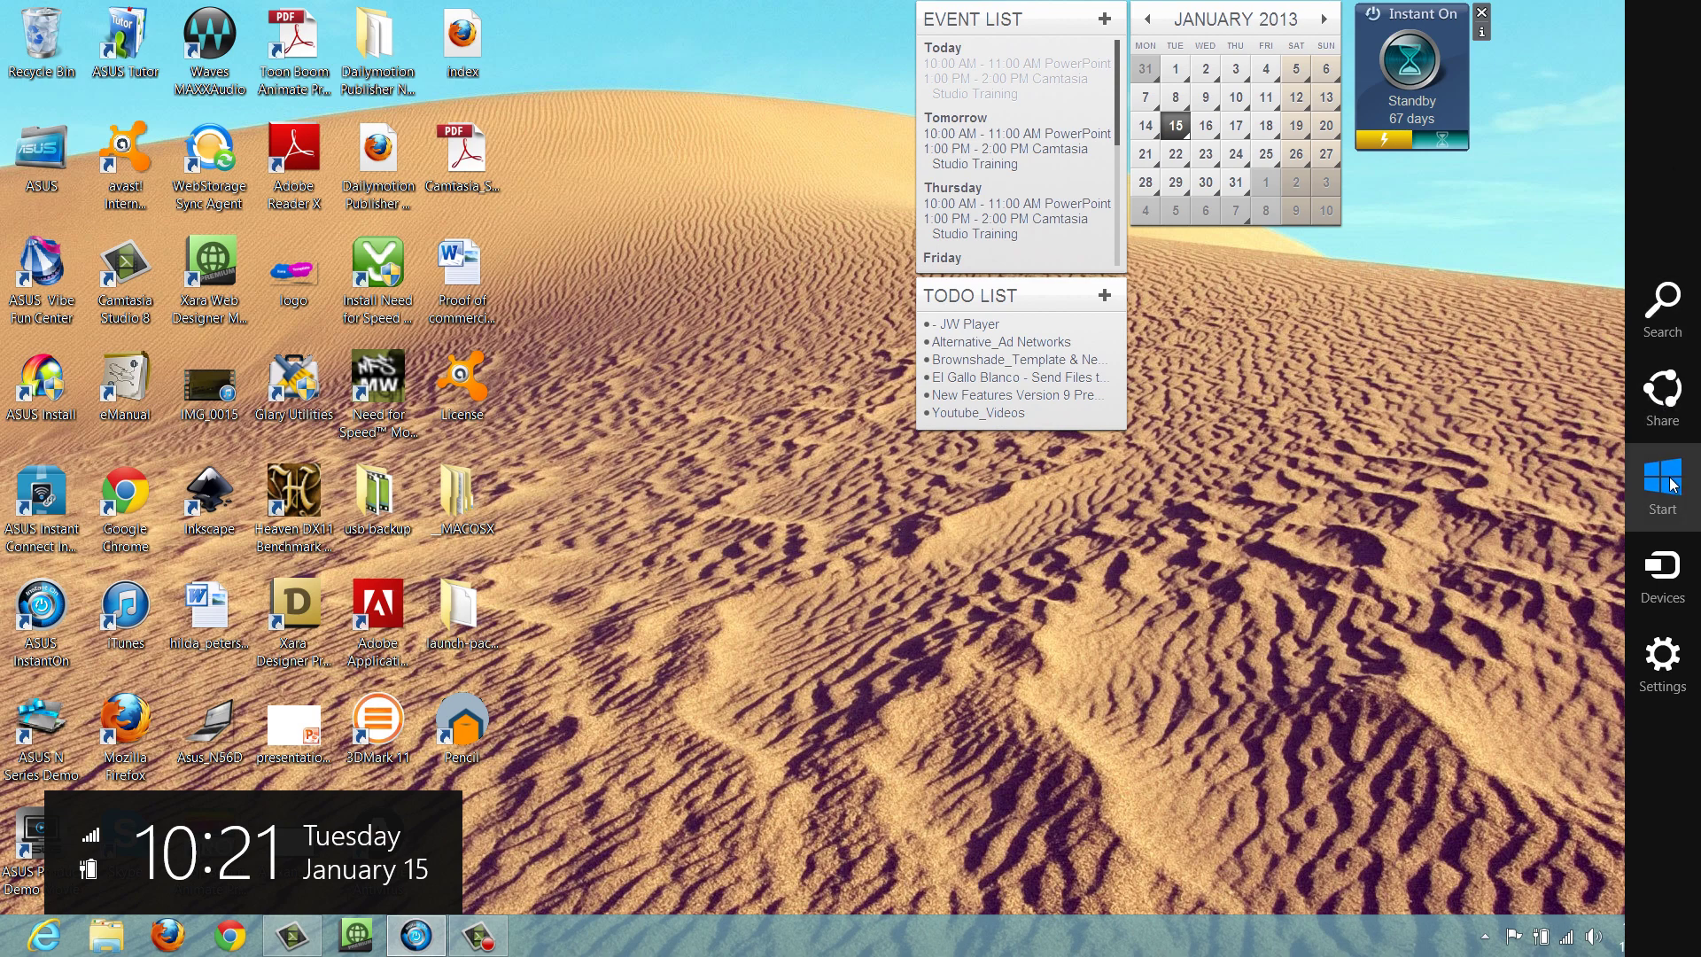
# Return from the desktop to the live-tile Start screen using the Start charm
pyautogui.click(1662, 478)
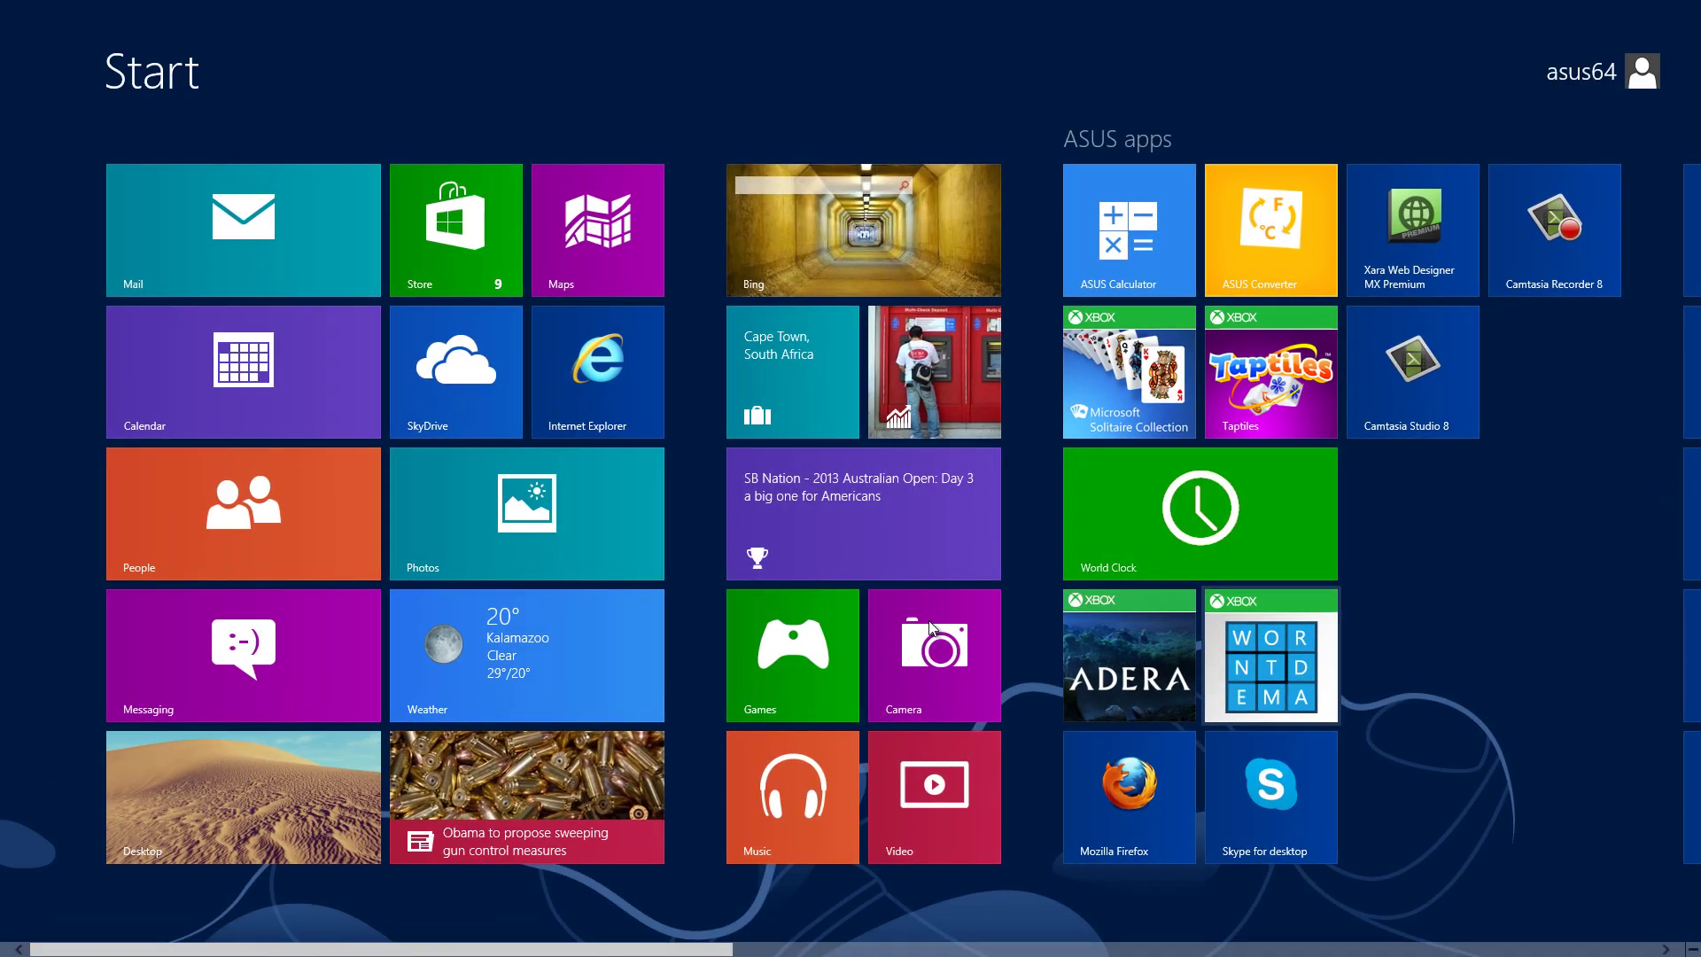
pyautogui.click(517, 640)
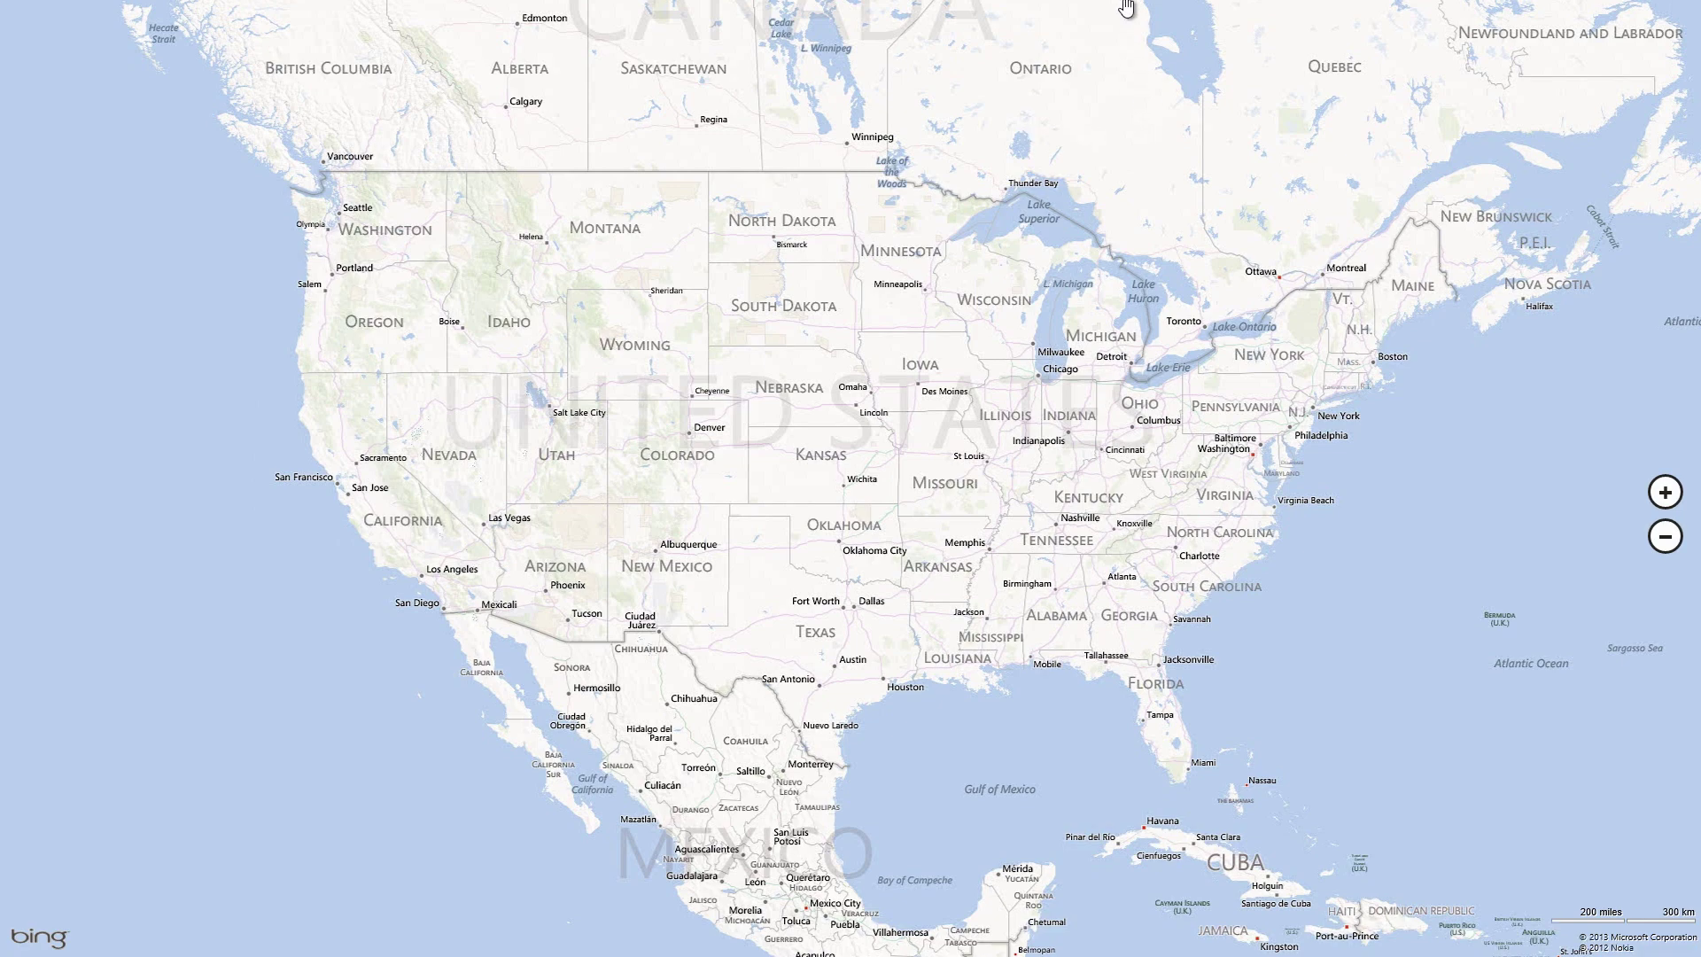
pyautogui.moveTo(1125, 7); pyautogui.dragTo(861, 917)
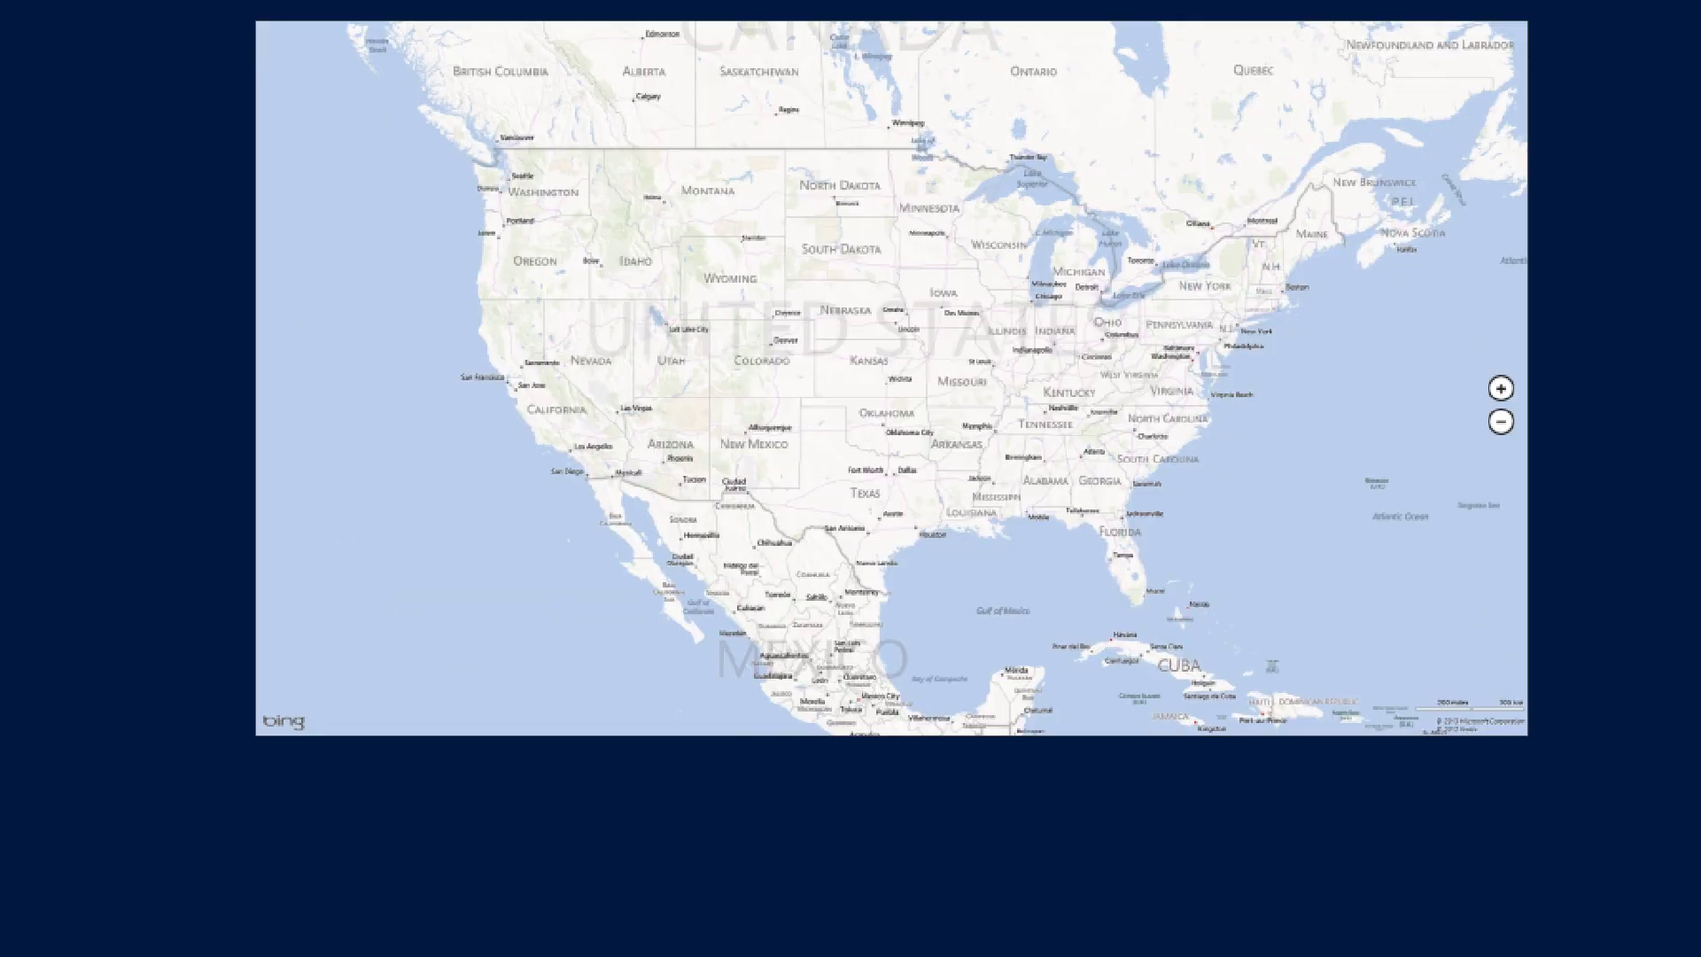